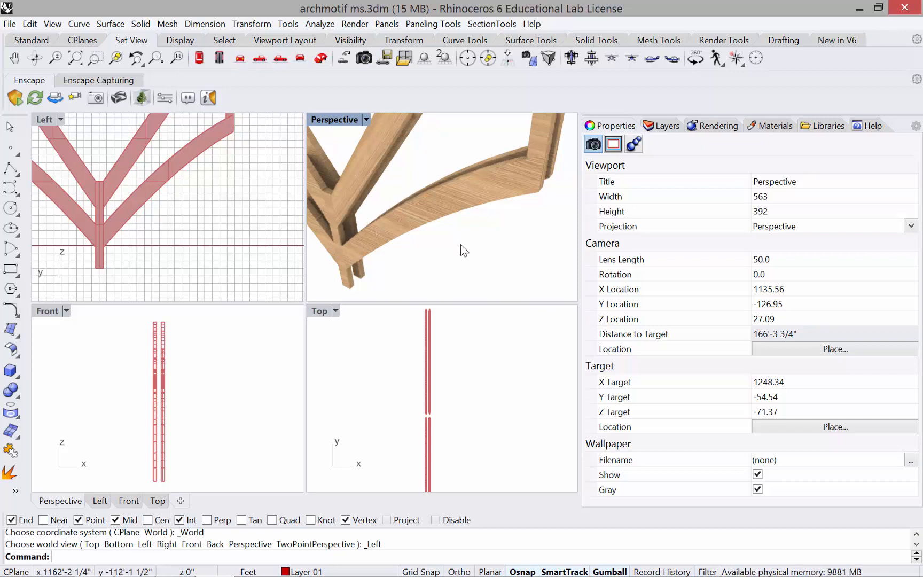
Step: Apply capped cylindrical texture mapping to the curved lower beam, based at its midpoint, with about 76 ft radius and 3.1 ft length
left_click(461, 206)
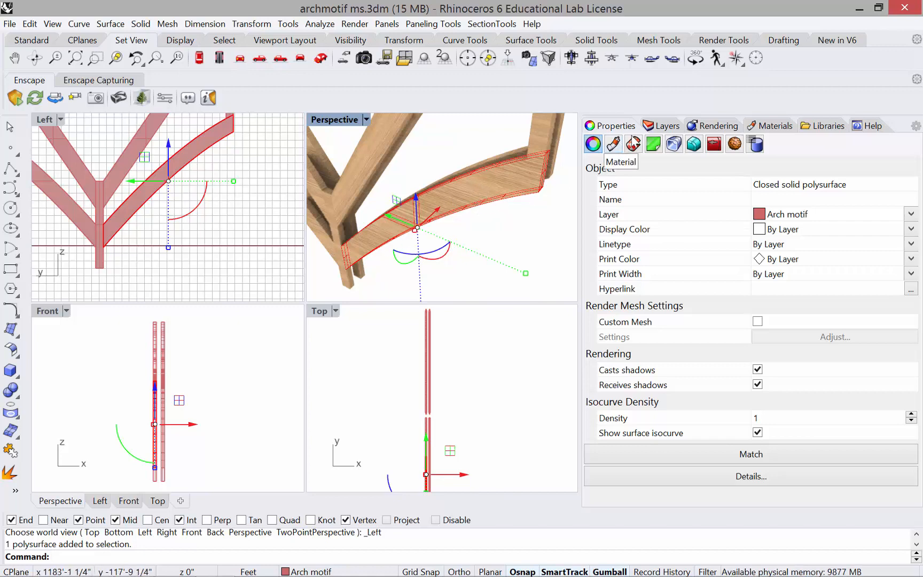
left_click(633, 146)
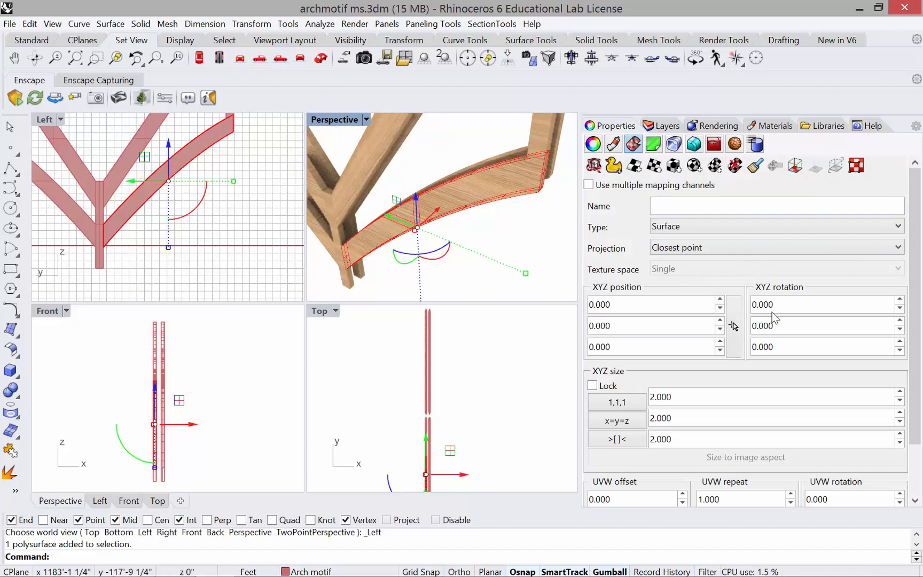
left_click(717, 168)
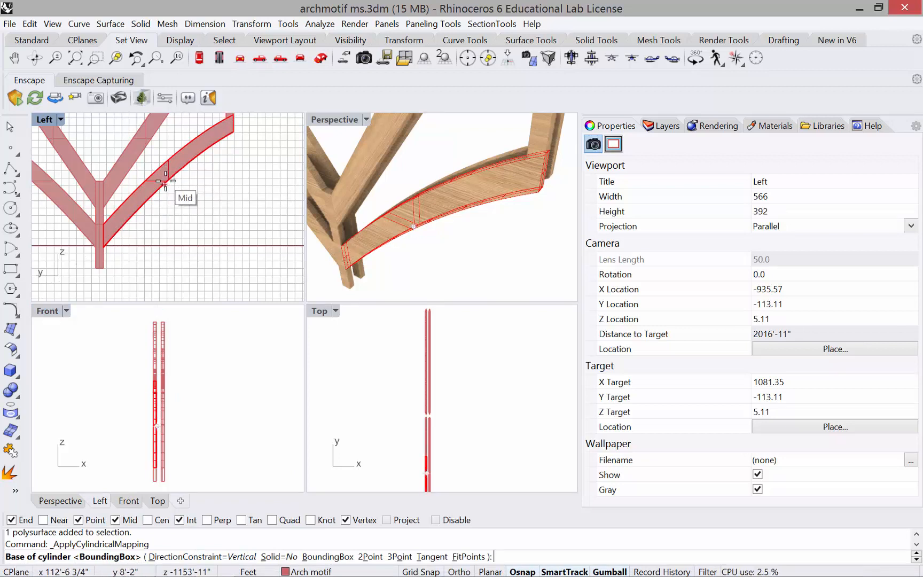
left_click(166, 182)
scroll(171, 203, "down", 5)
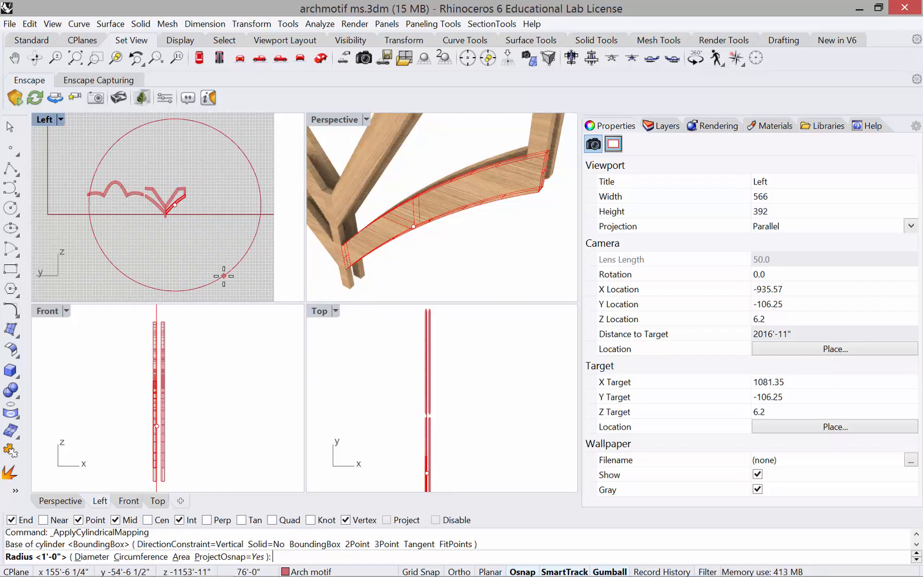
left_click(224, 276)
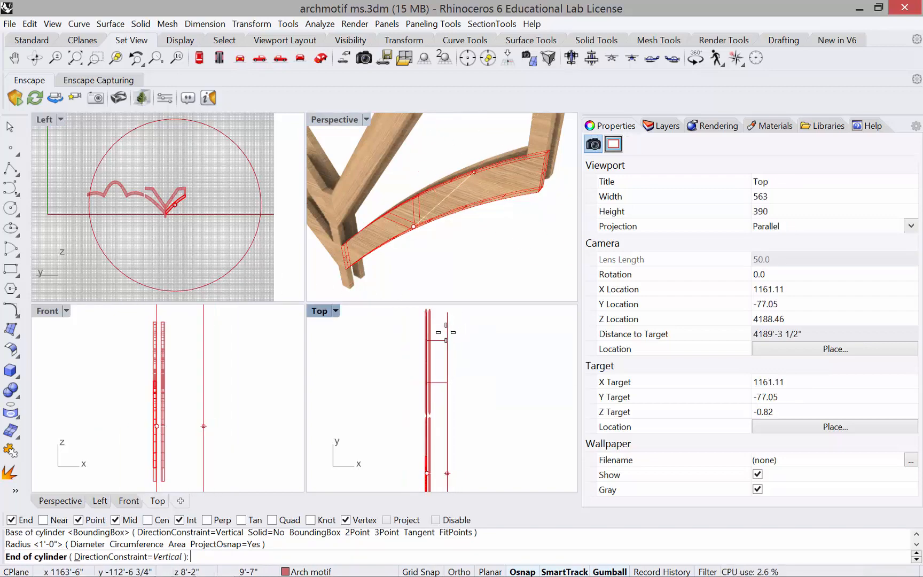
scroll(434, 332, "up", 8)
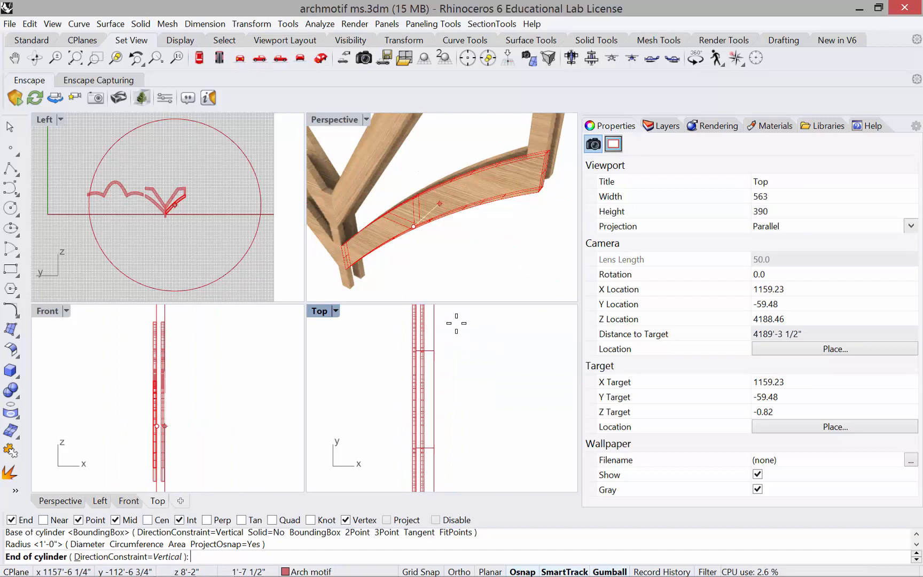
left_click(431, 340)
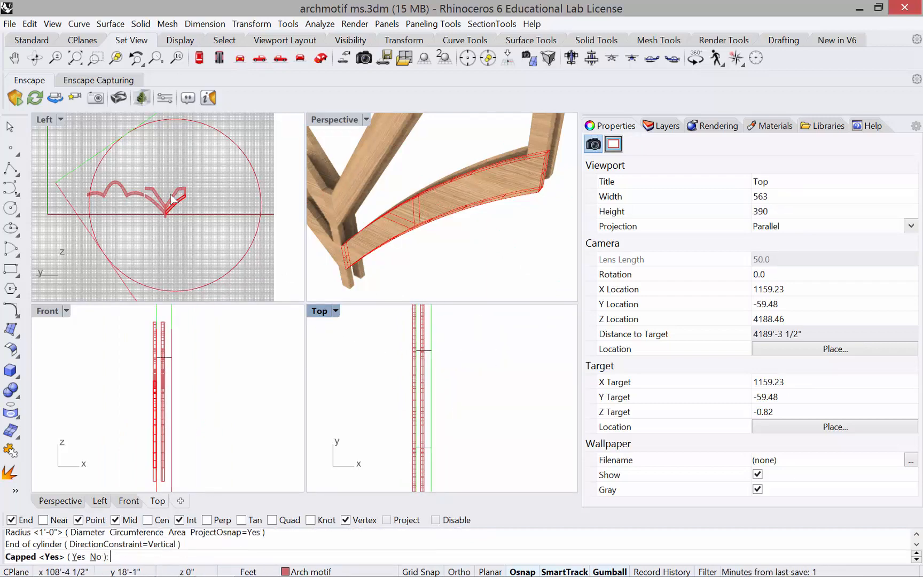
left_click(79, 557)
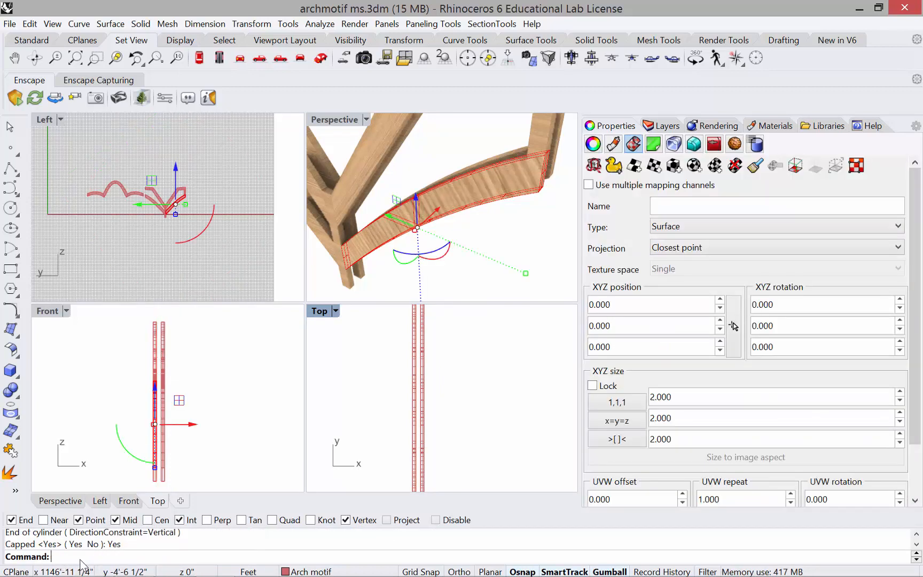
Step: Show the beam's mapping widget, move it to about Y -162.687, Z -46.622 along the beam's curve, and set its projection to Ray
left_click(796, 166)
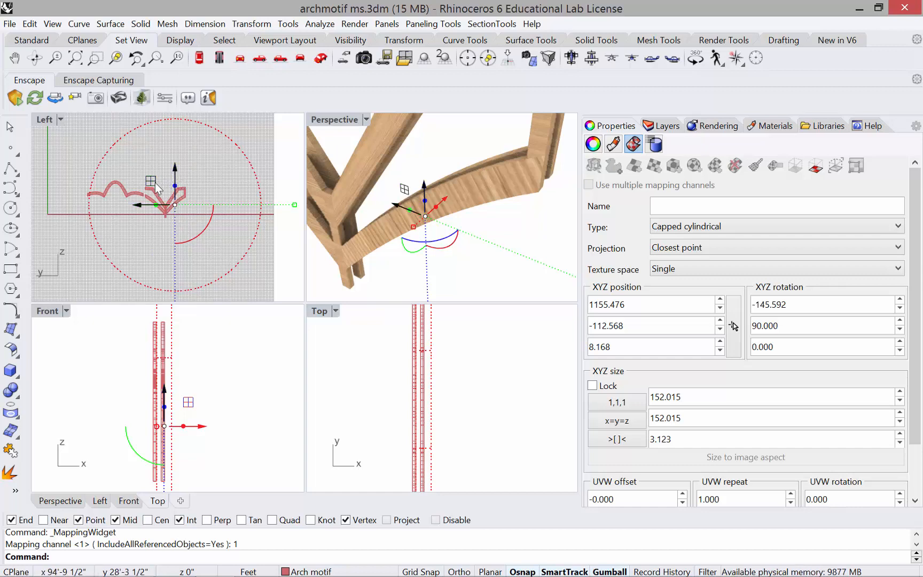
left_click_drag(156, 182, 212, 249)
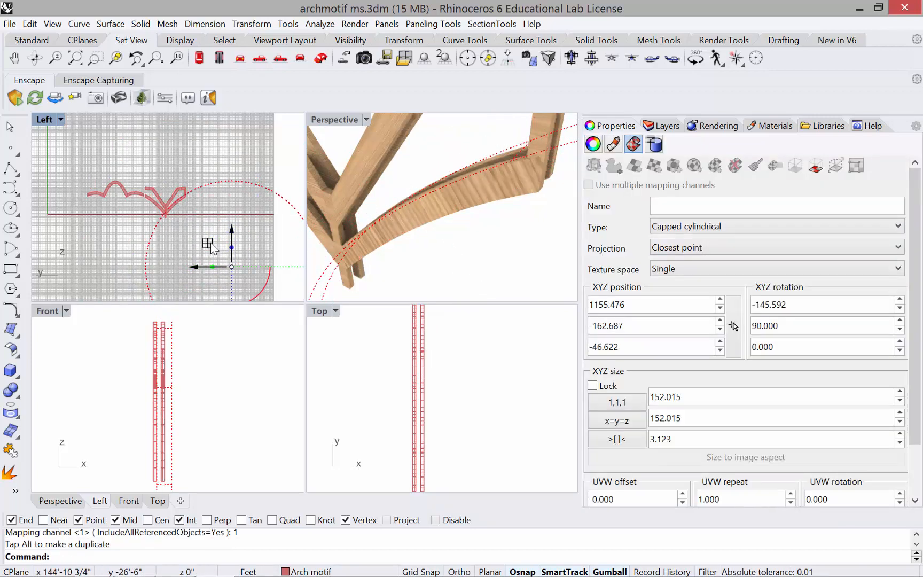
scroll(169, 212, "up", 5)
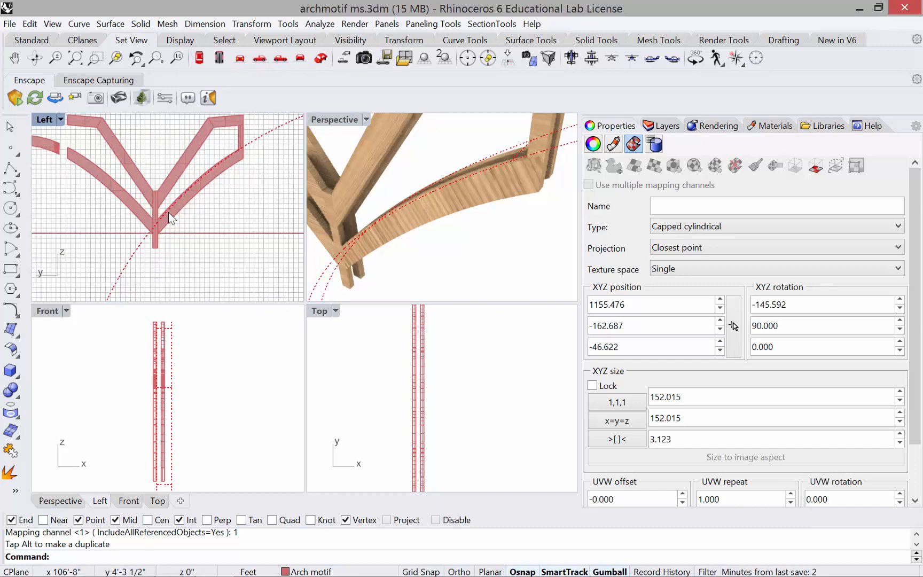
scroll(133, 211, "down", 5)
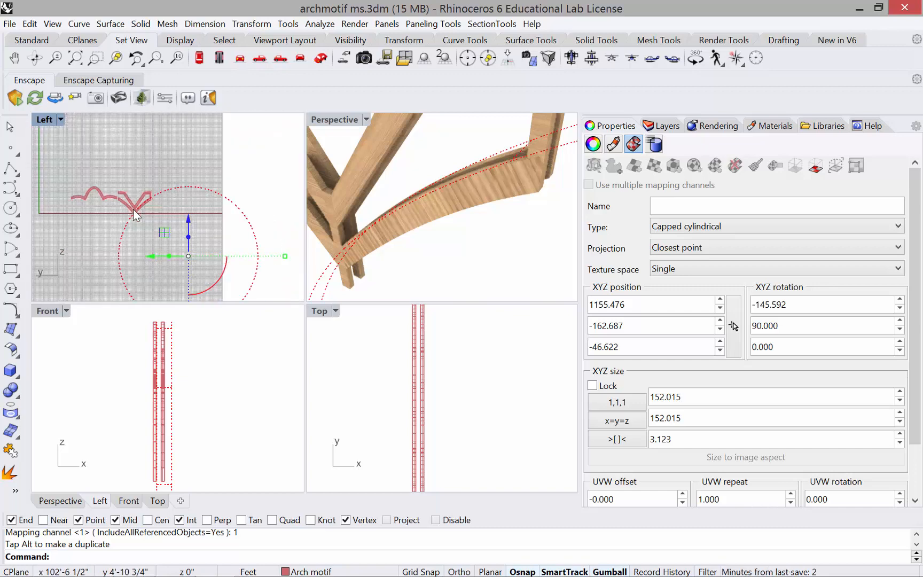
scroll(133, 211, "up", 2)
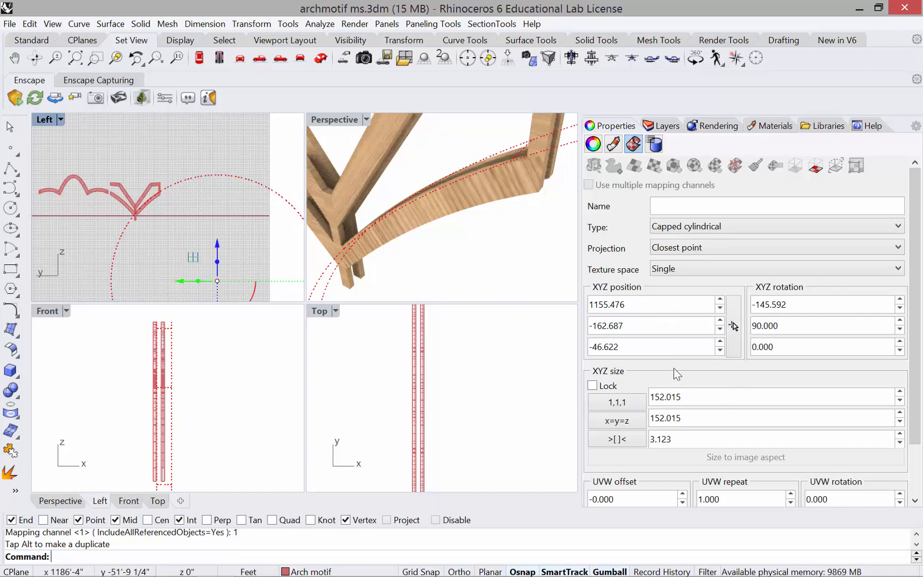
left_click(867, 249)
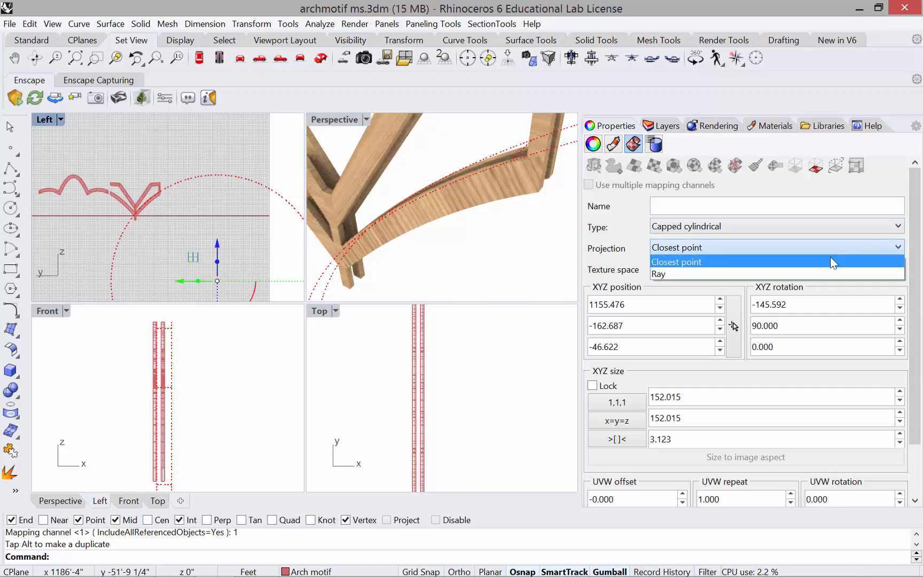
left_click(676, 274)
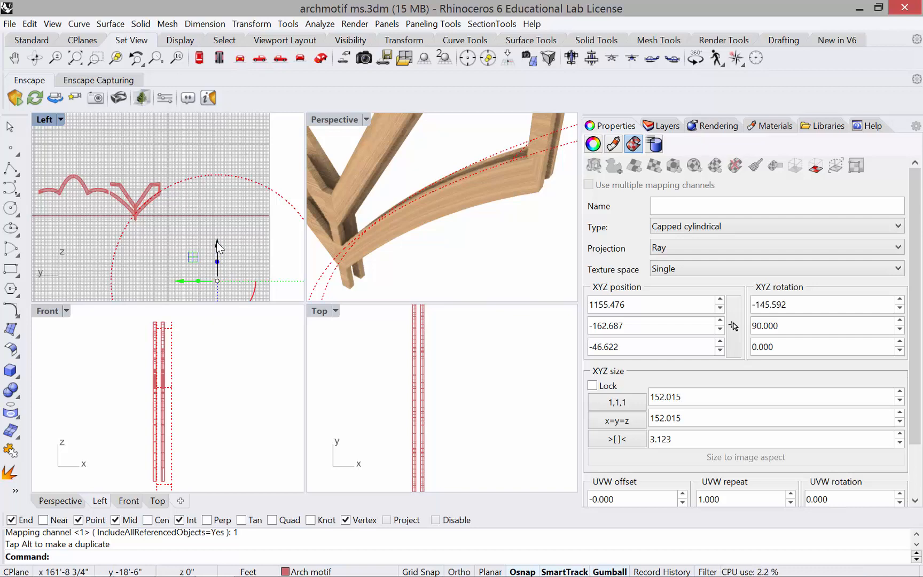
Step: Try nudging the mapping widget up and down in the Left view, ending at about Z -47.208
left_click_drag(217, 246, 218, 241)
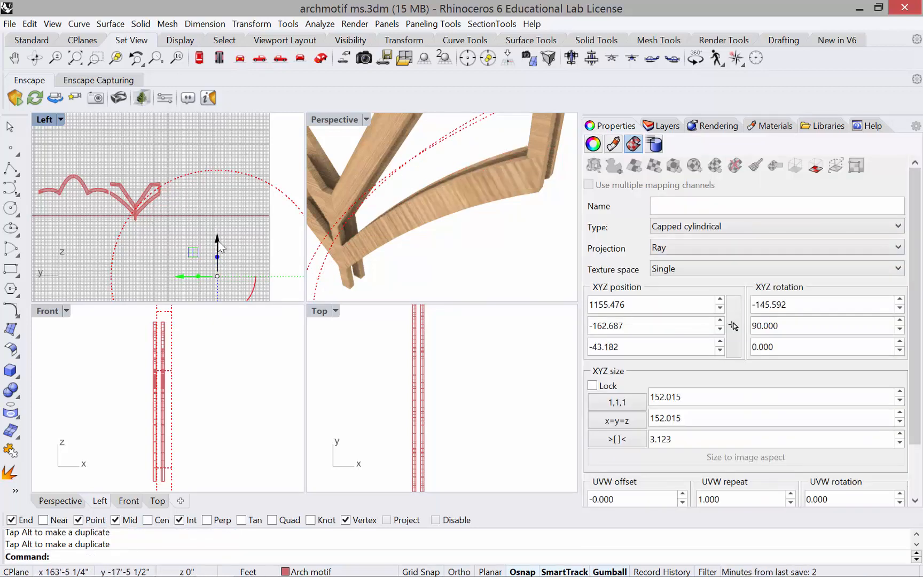
left_click_drag(220, 247, 217, 248)
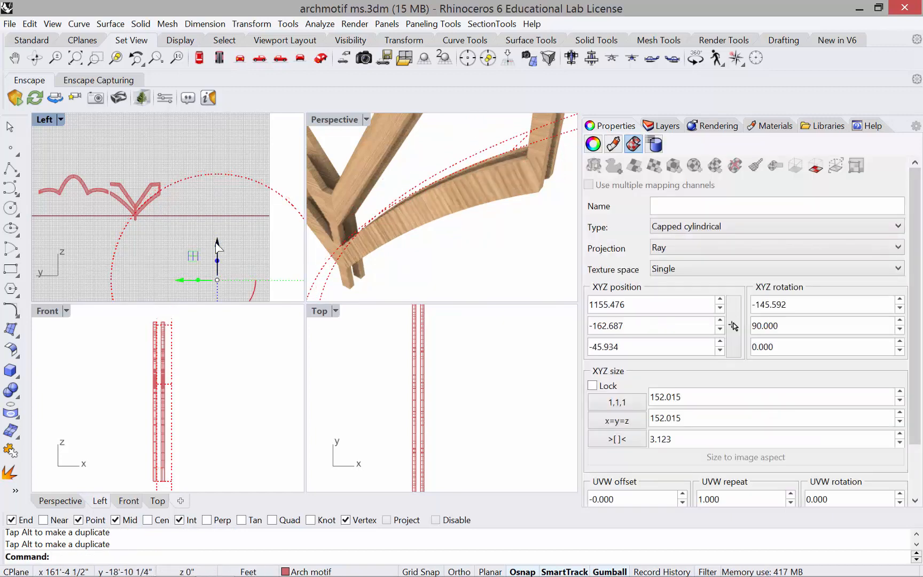
scroll(155, 190, "up", 6)
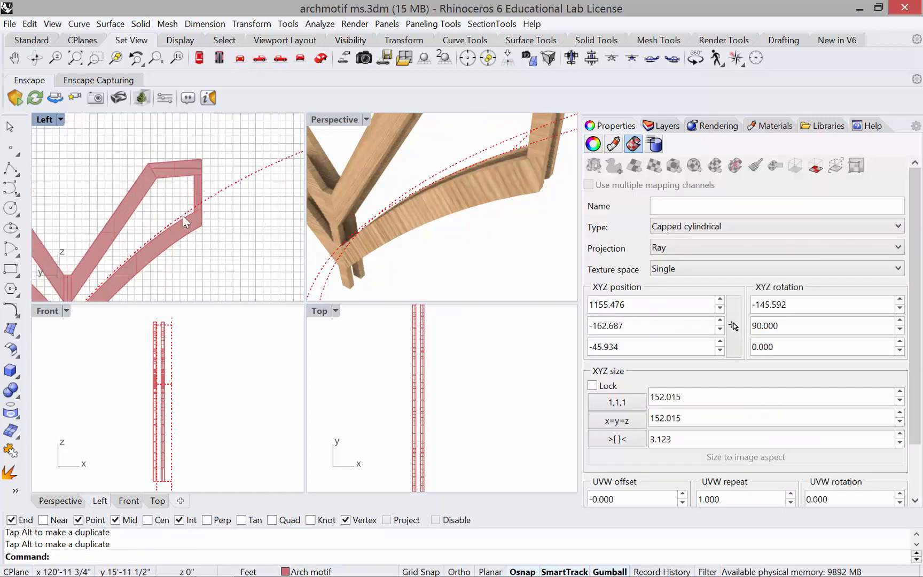
scroll(184, 221, "down", 6)
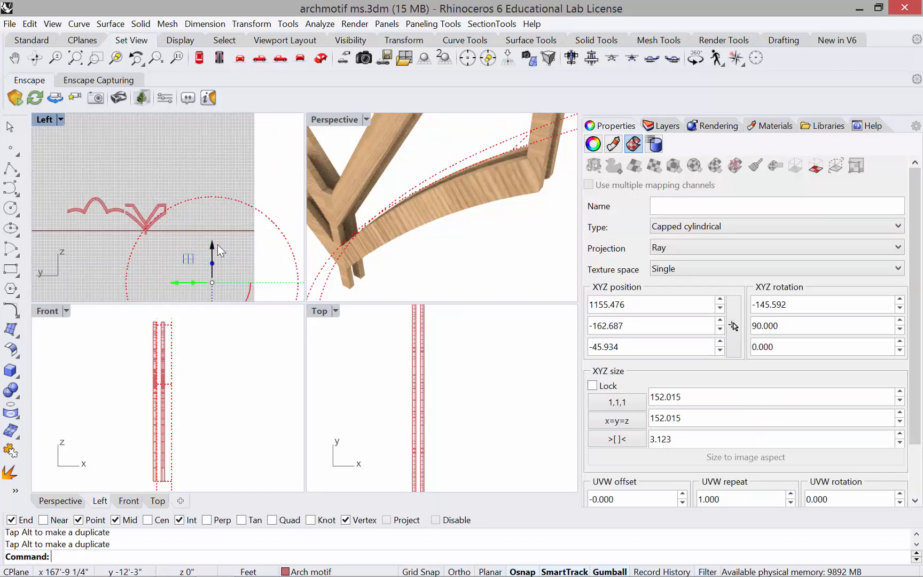
left_click_drag(217, 246, 211, 252)
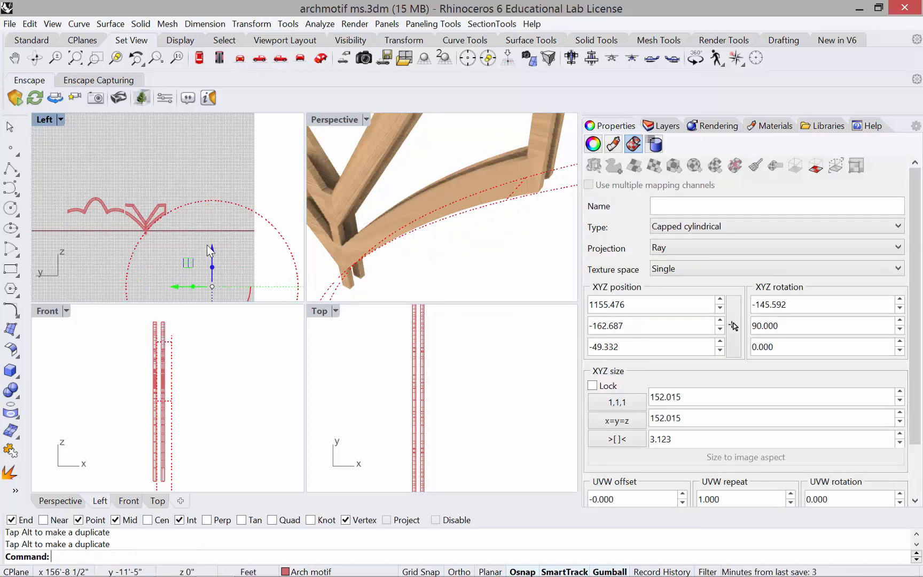
left_click_drag(212, 249, 212, 247)
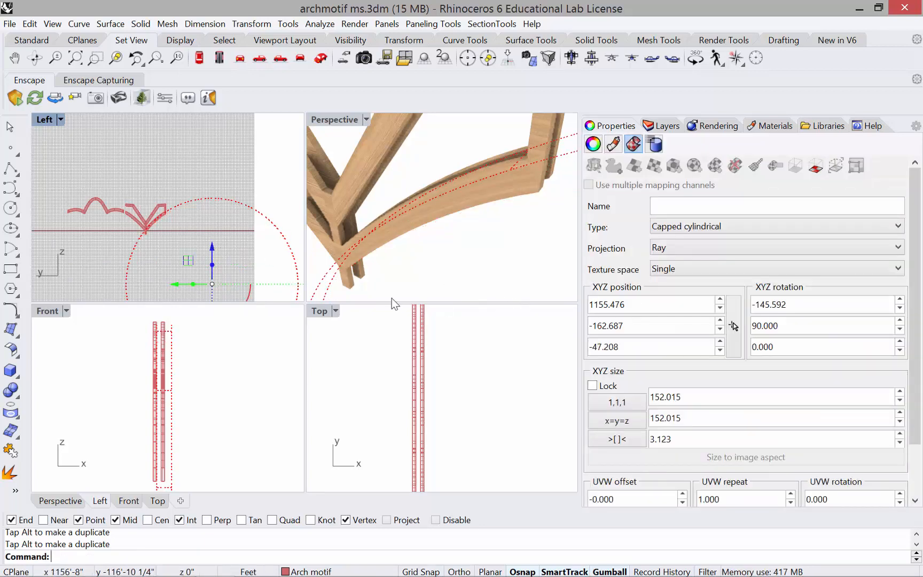
Step: Try Z positions of -45, -46 and -45.5 for the cylindrical mapping
scroll(155, 228, "up", 5)
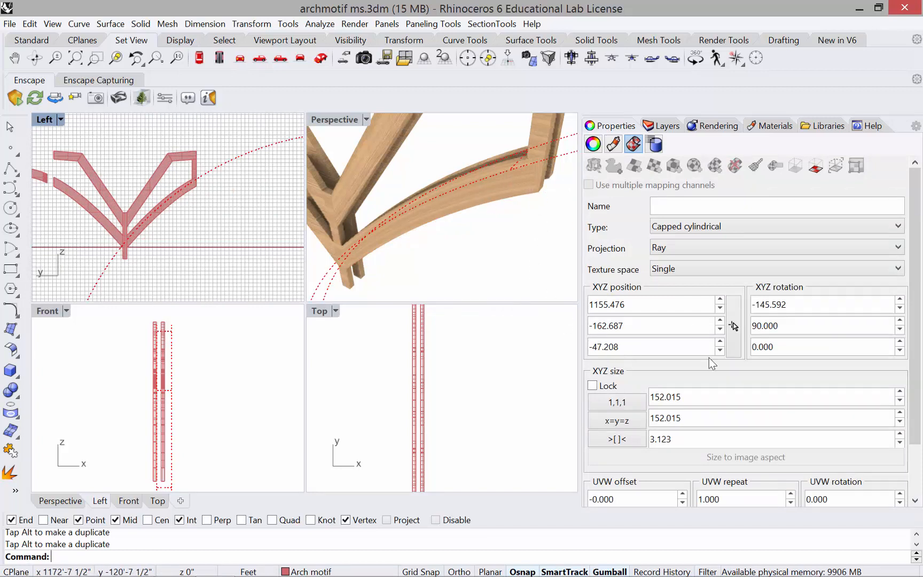
double_click(646, 348)
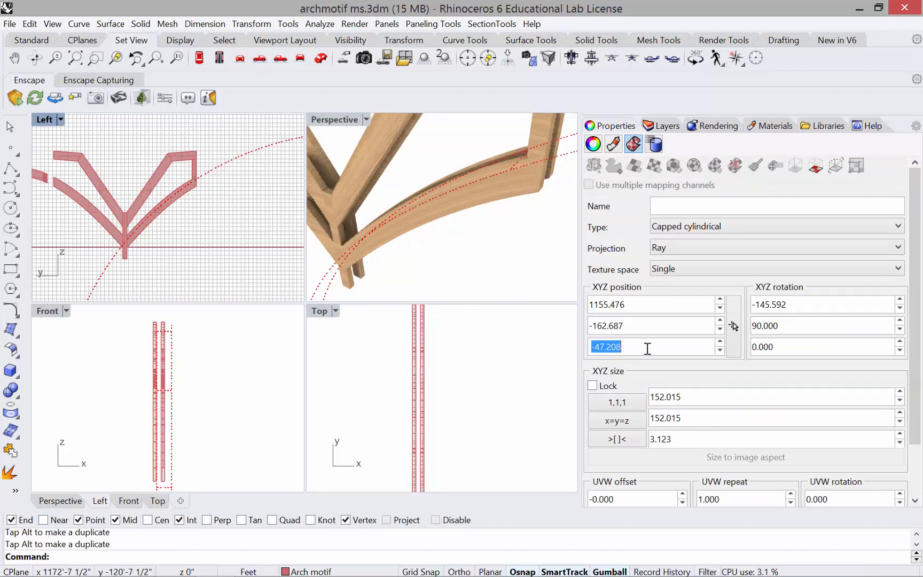
type("-")
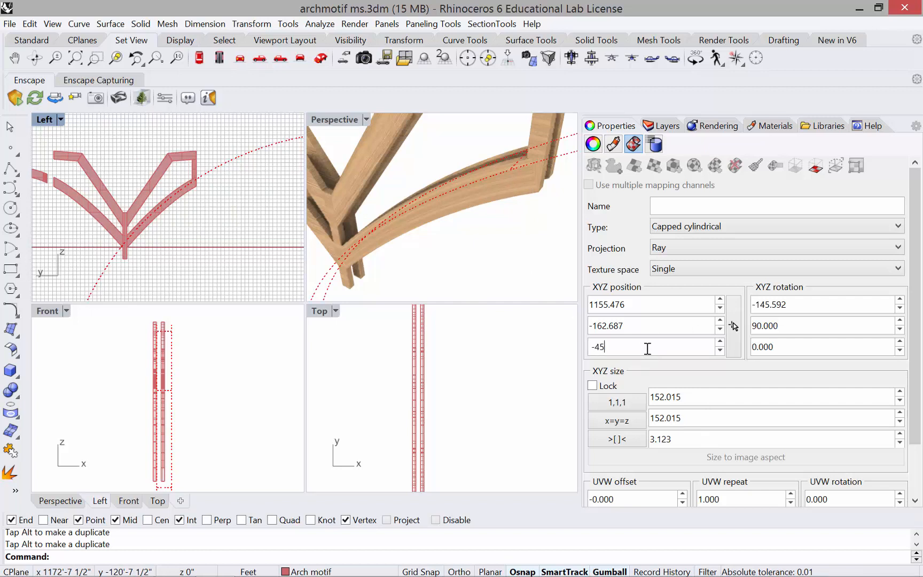
type("45")
key("Return")
double_click(648, 351)
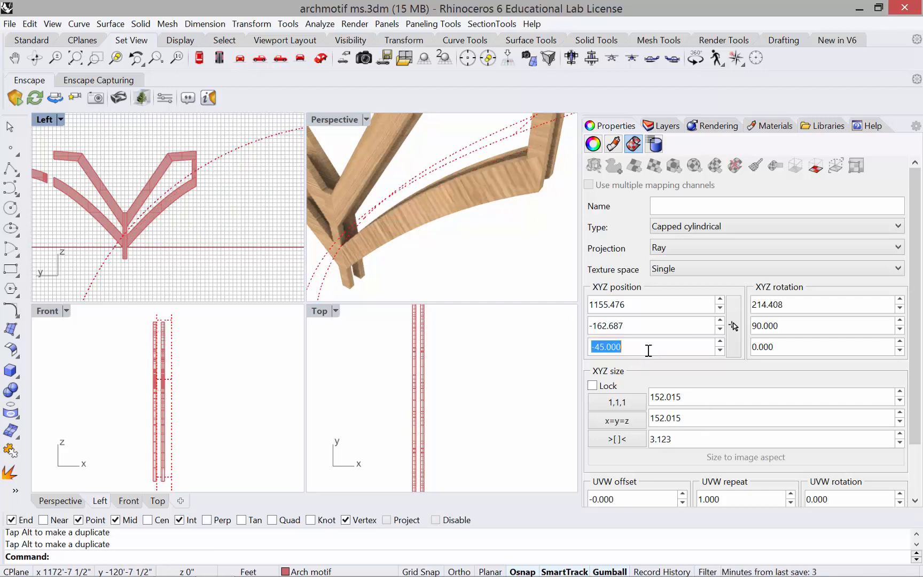
type("-46")
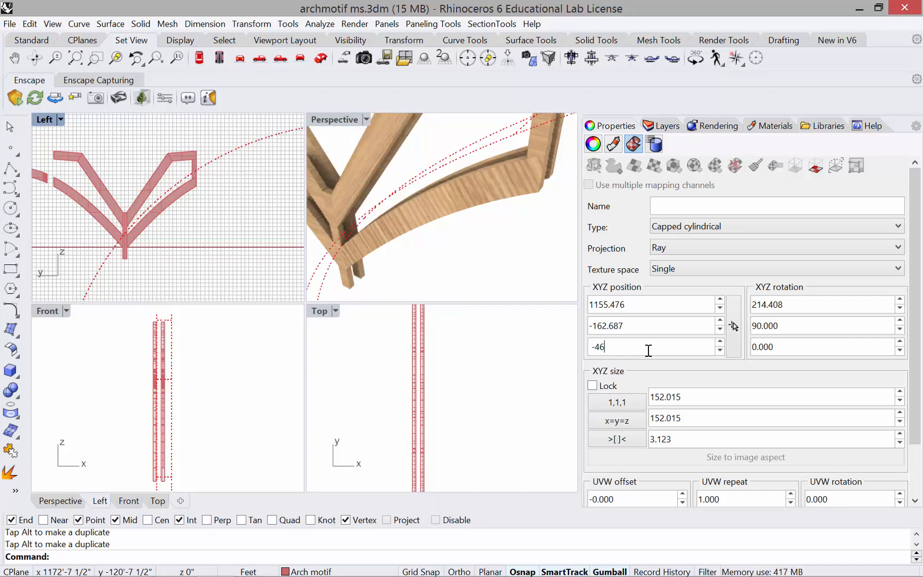
key("Return")
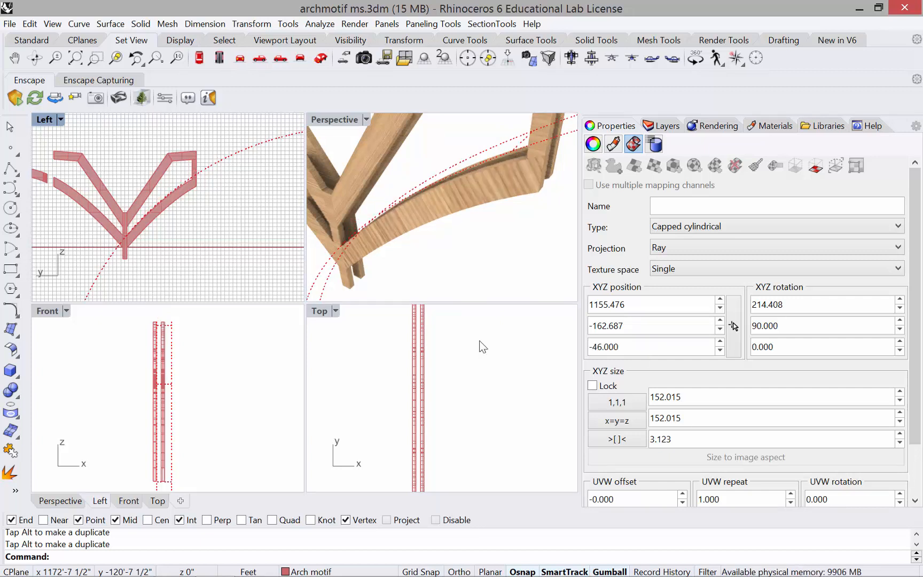
left_click(647, 350)
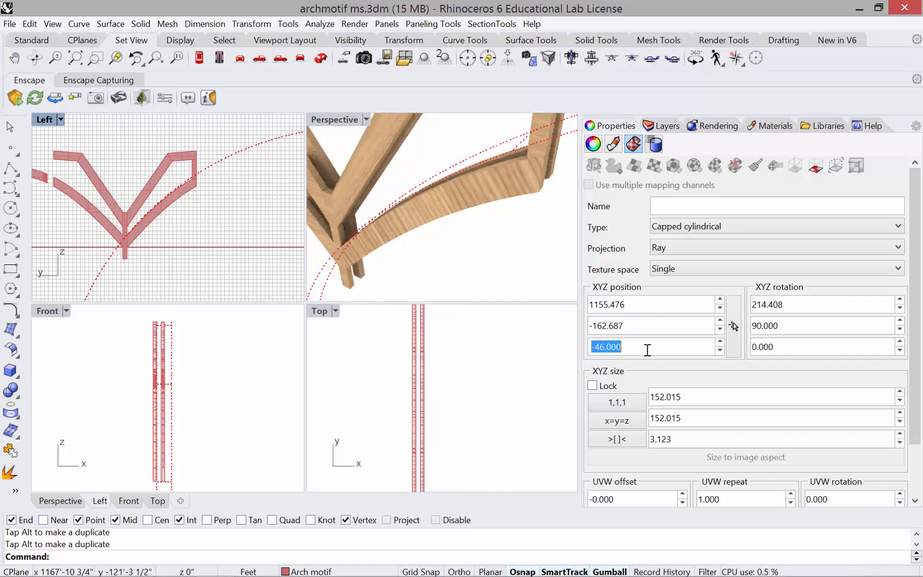
type("-45.5")
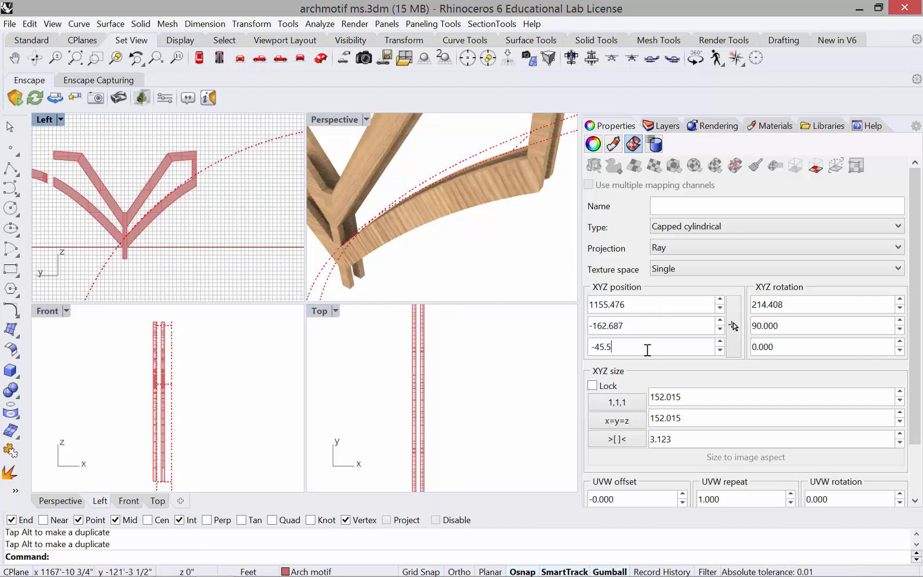
key("Return")
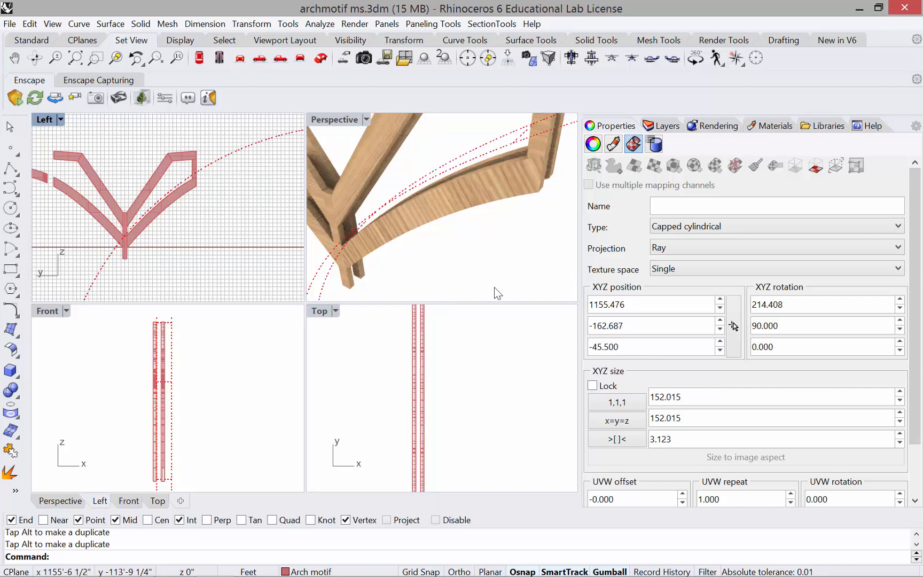
Step: Set the cylindrical mapping's Z position to -46.5
double_click(603, 349)
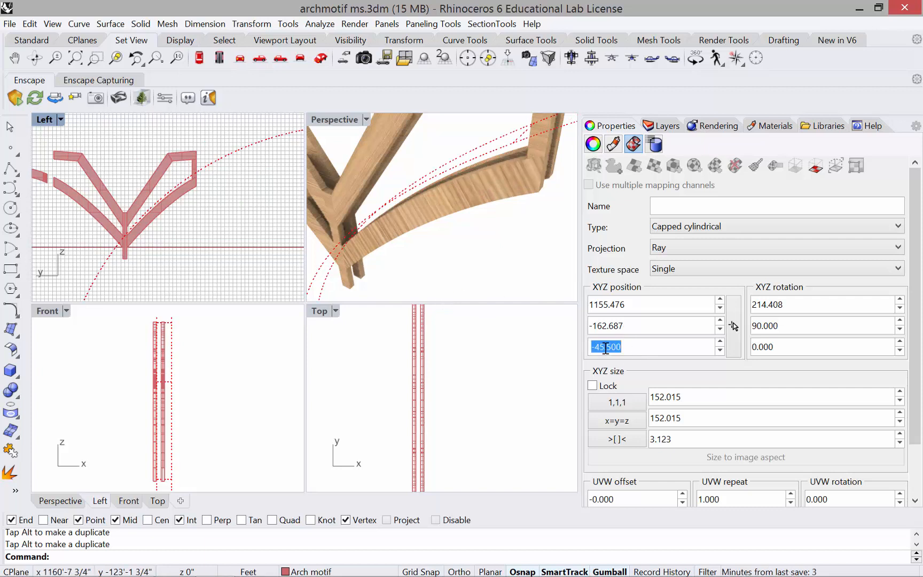
left_click(603, 349)
key("BackSpace")
type("6")
key("Return")
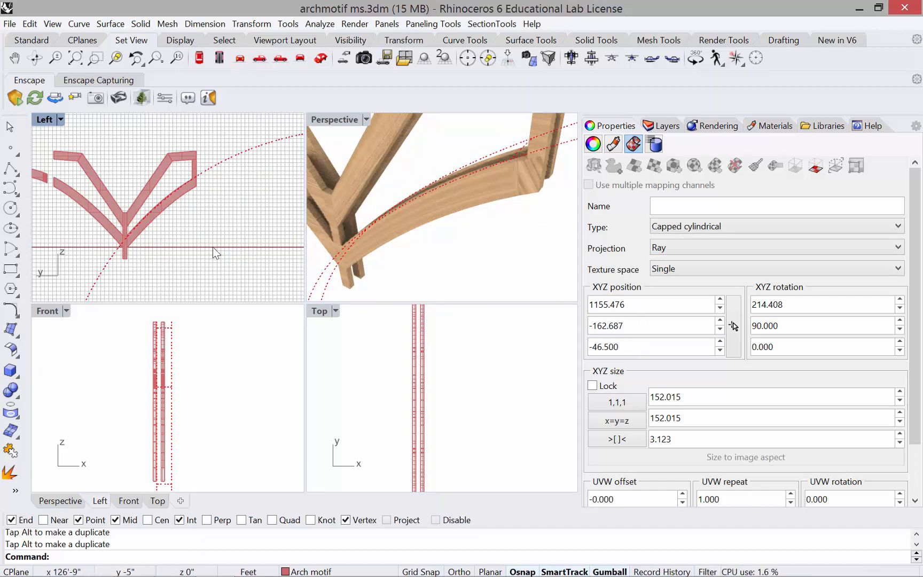
Step: Reselect the mapping widget and rotate it about its centre in the Left view to an X rotation of about 159.98
left_click(198, 240)
scroll(153, 217, "down", 5)
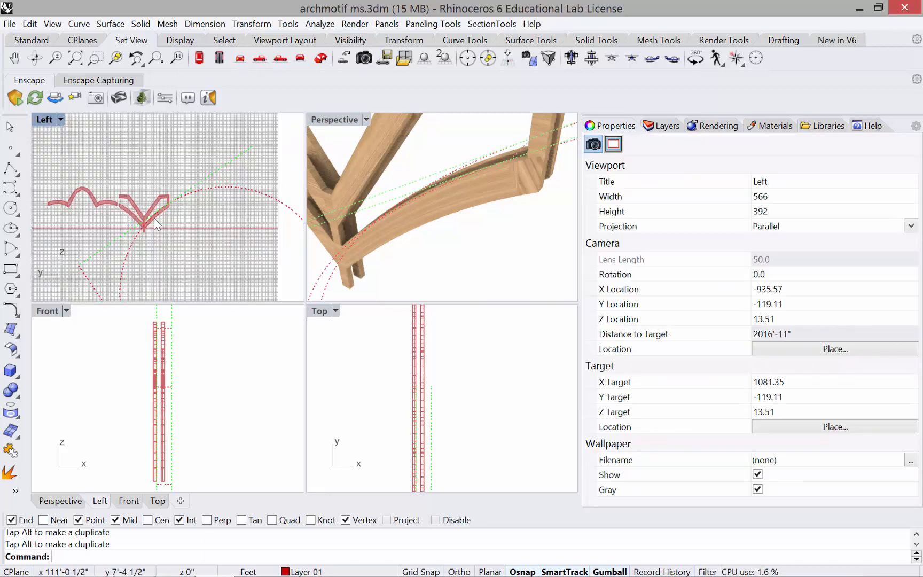
left_click(207, 202)
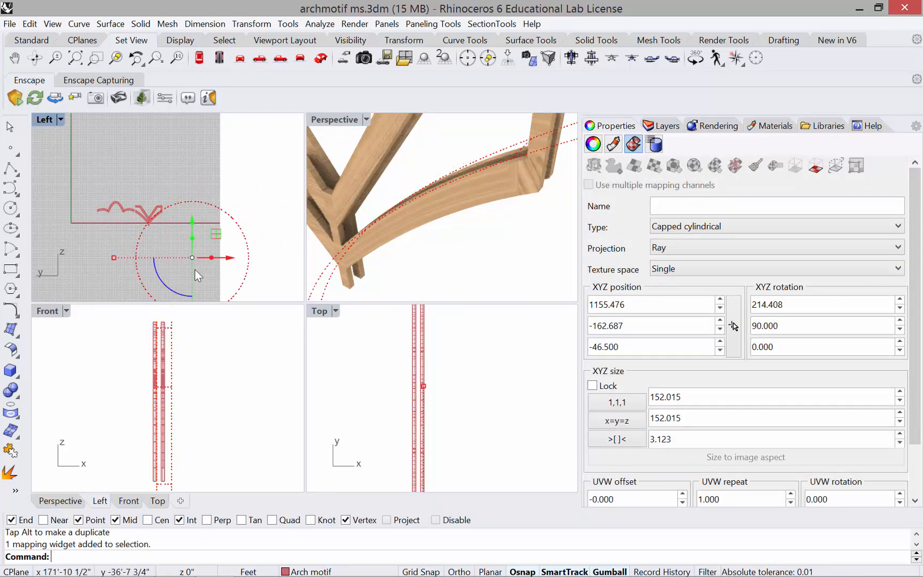
left_click_drag(166, 291, 154, 255)
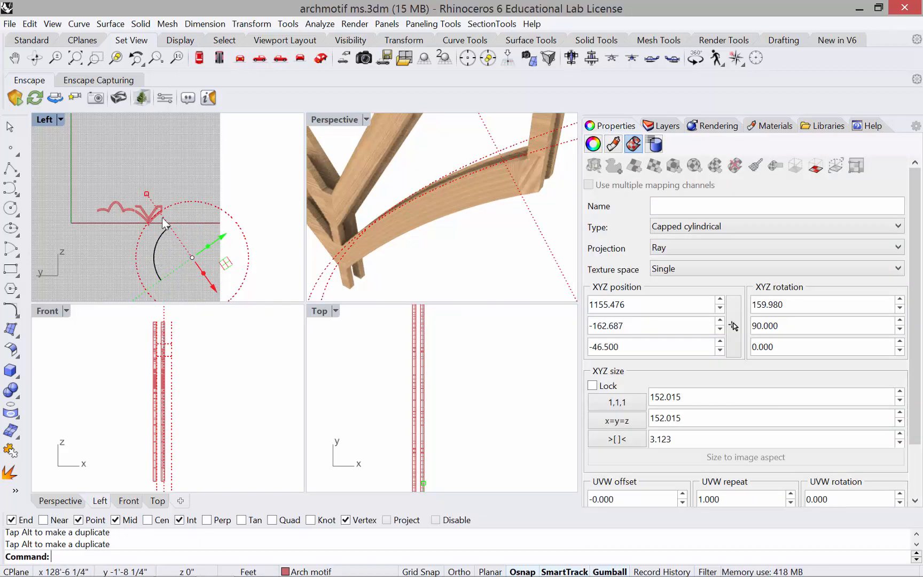
Step: Check the mapping cylinder's edge against the arch beam in the Left view and undo the last rotation of the mapping widget
scroll(169, 206, "up", 5)
scroll(170, 203, "up", 8)
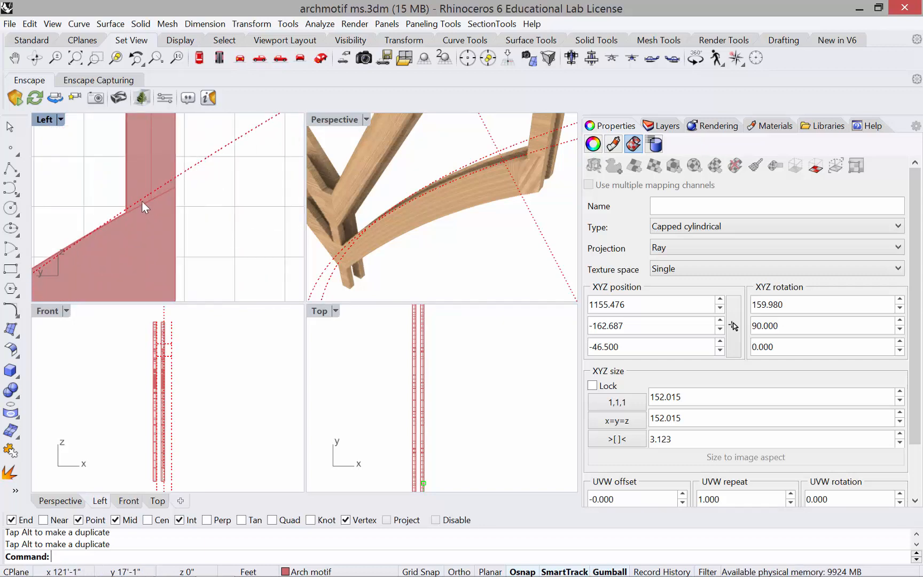
scroll(176, 214, "down", 8)
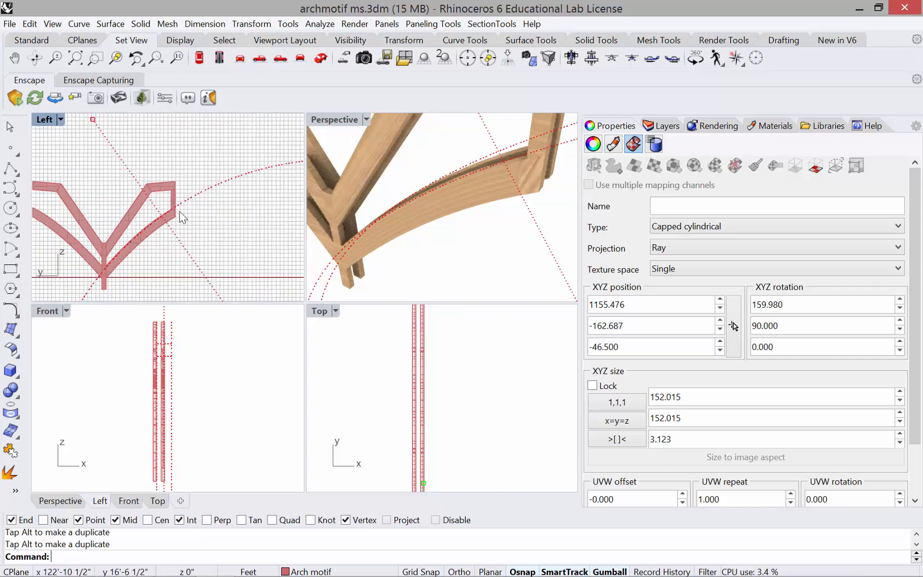
scroll(179, 212, "down", 6)
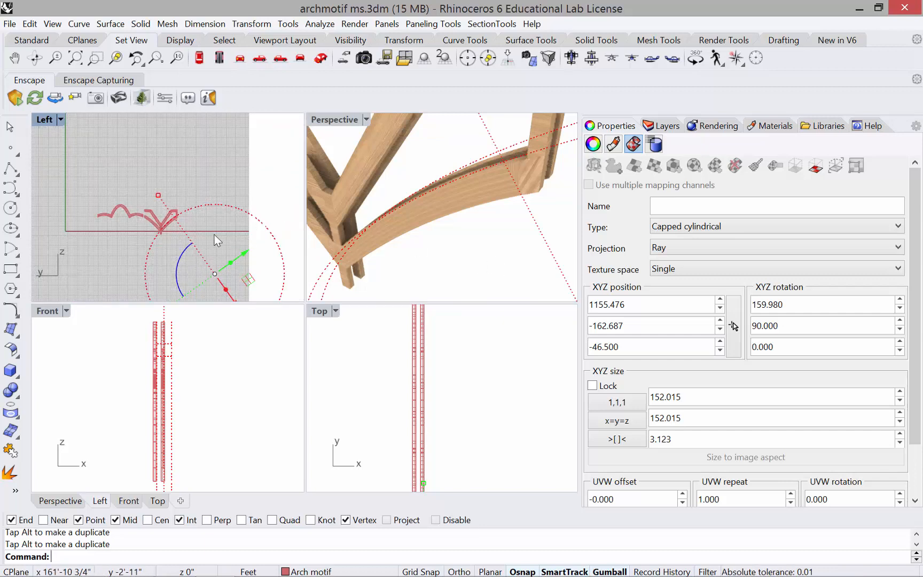
key("ctrl+z")
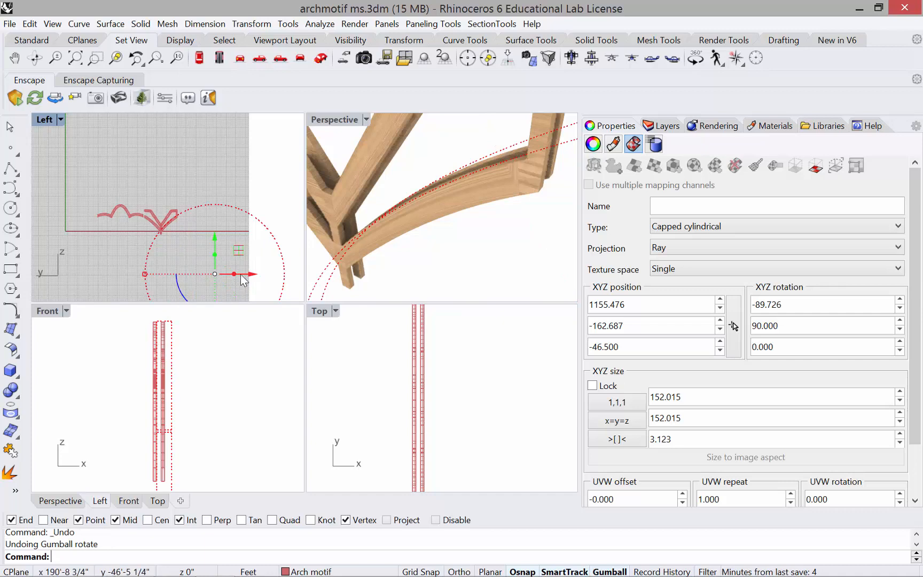
Step: Shift the cylindrical mapping along the Y axis to a Y position of -163.387
left_click_drag(241, 275, 242, 276)
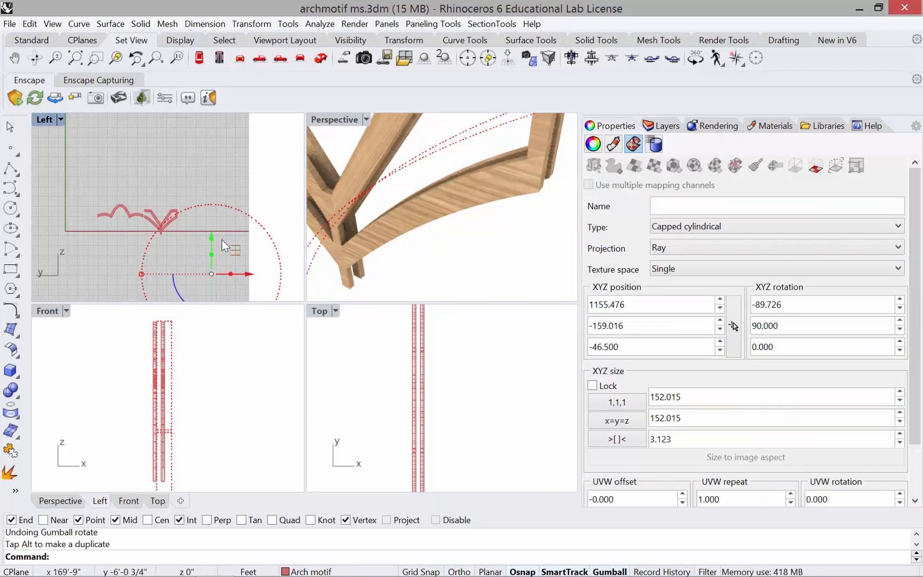
key("ctrl+z")
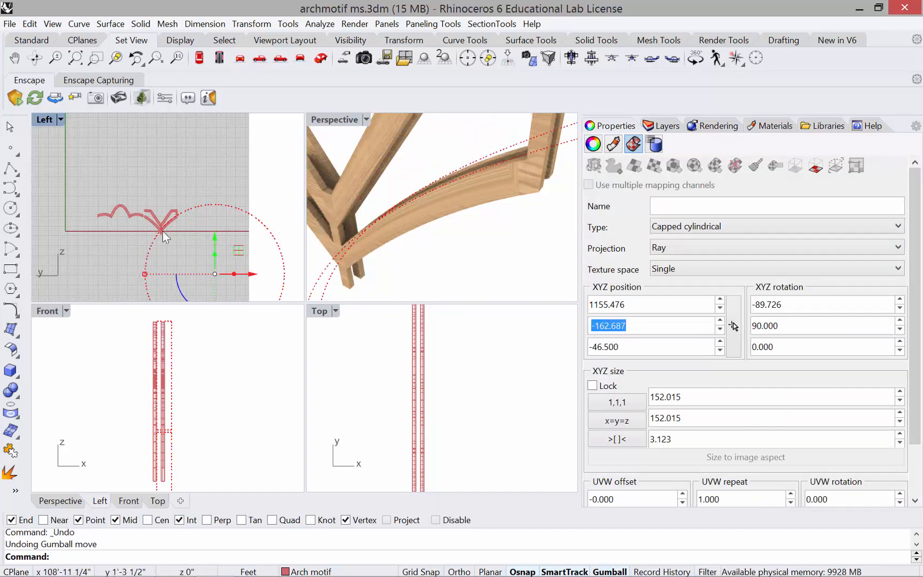
key("Up")
key("Down")
key("Down")
key("Down")
key("Down")
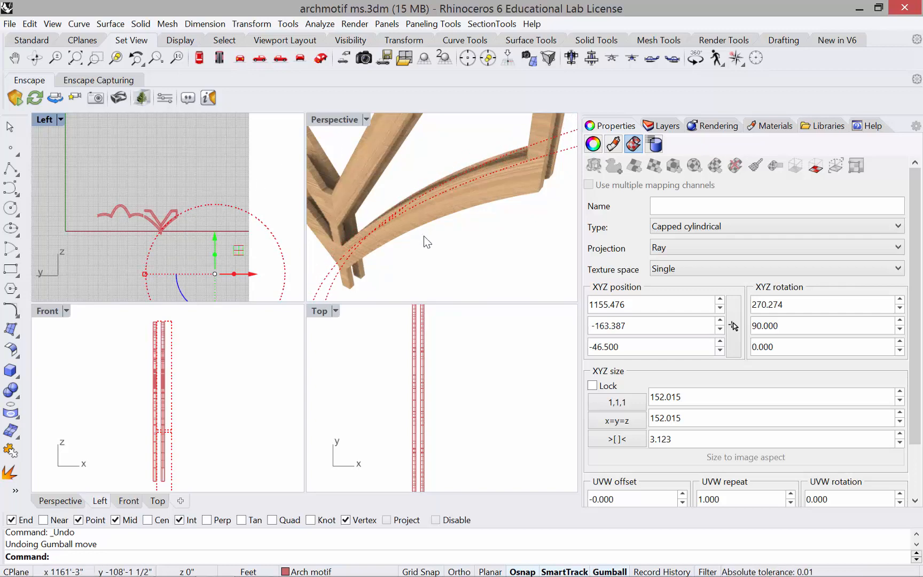
Step: Select the lower arched beam in the Perspective view and hide its mapping widget, show it once more, and hide it again
left_click(425, 249)
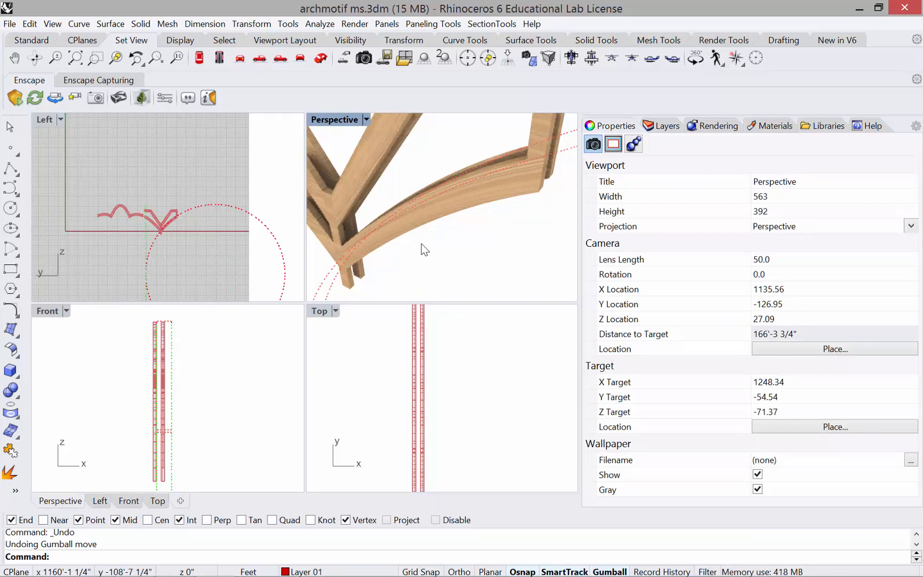
left_click(435, 216)
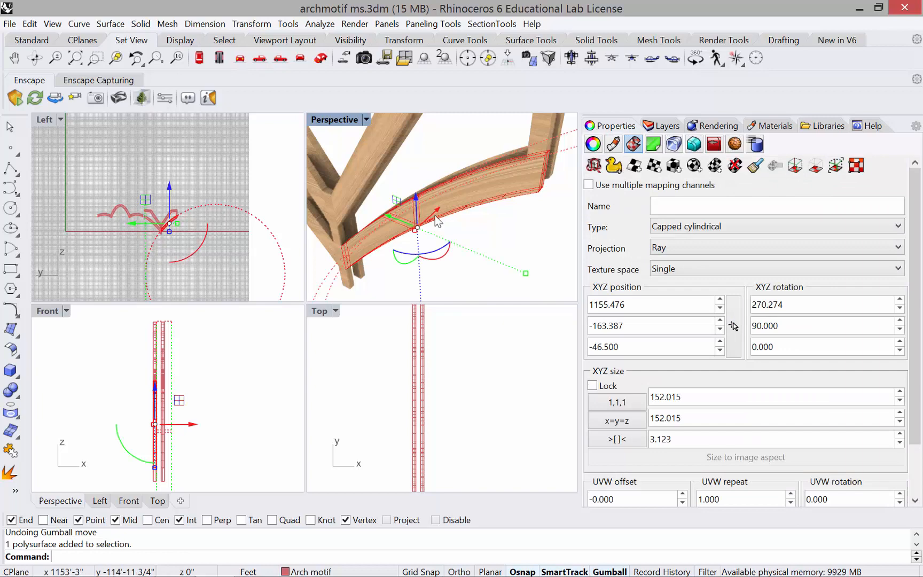
left_click(817, 168)
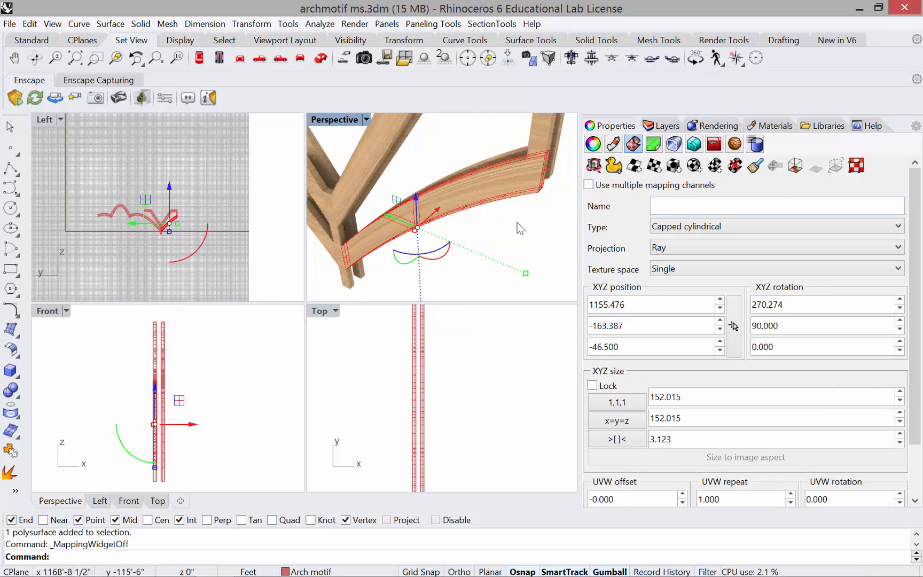
left_click(795, 167)
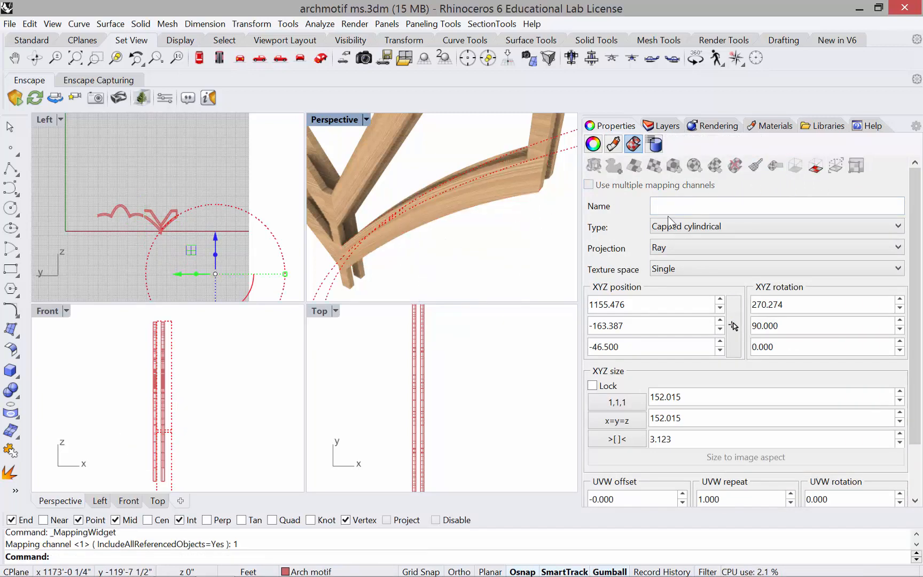
left_click(815, 167)
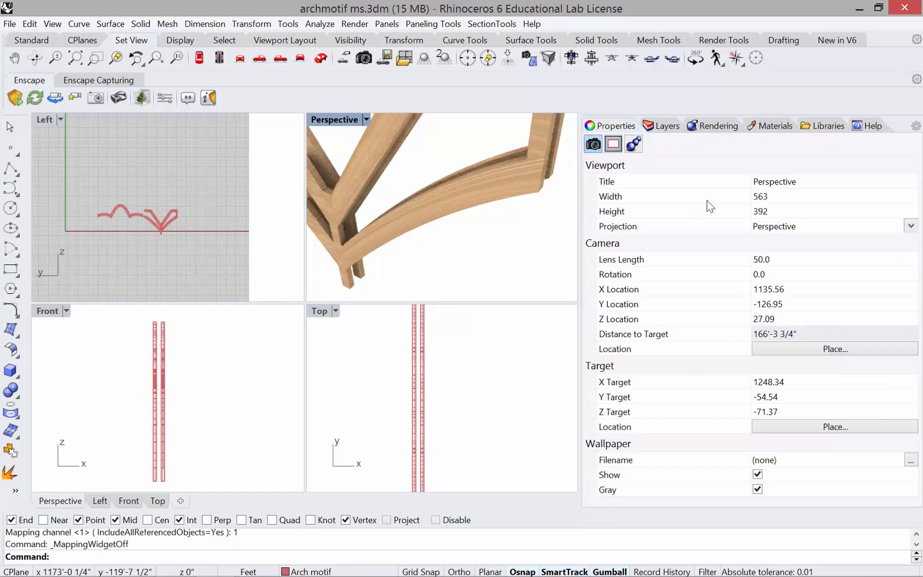
right_click_drag(488, 221, 486, 214)
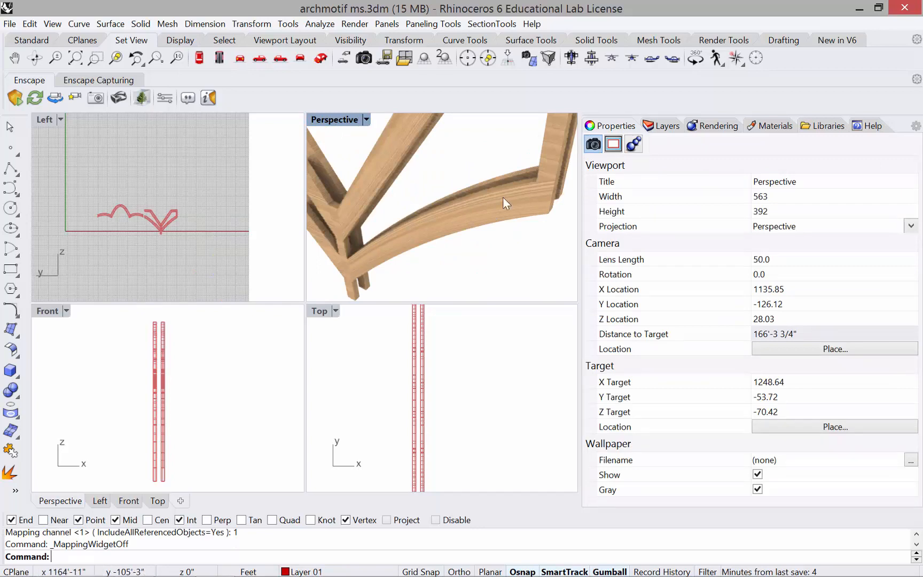